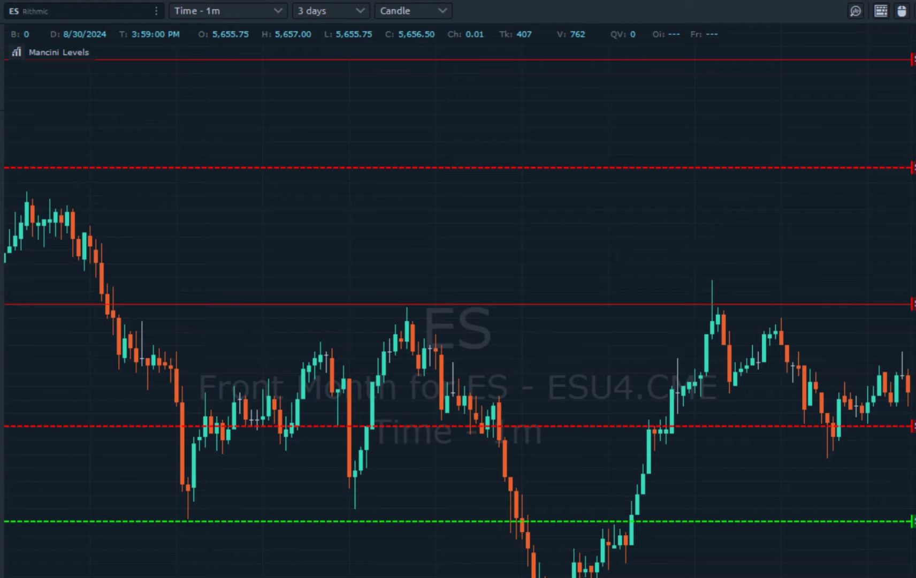
Step: Switch from the ES chart to Google Drive and select the Mancini Levels QT folder in Quantower Indicators
{"action": "left_click_drag", "start_coordinate": [562, 346], "coordinate": [779, 229]}
{"action": "left_click_drag", "start_coordinate": [409, 229], "coordinate": [474, 530]}
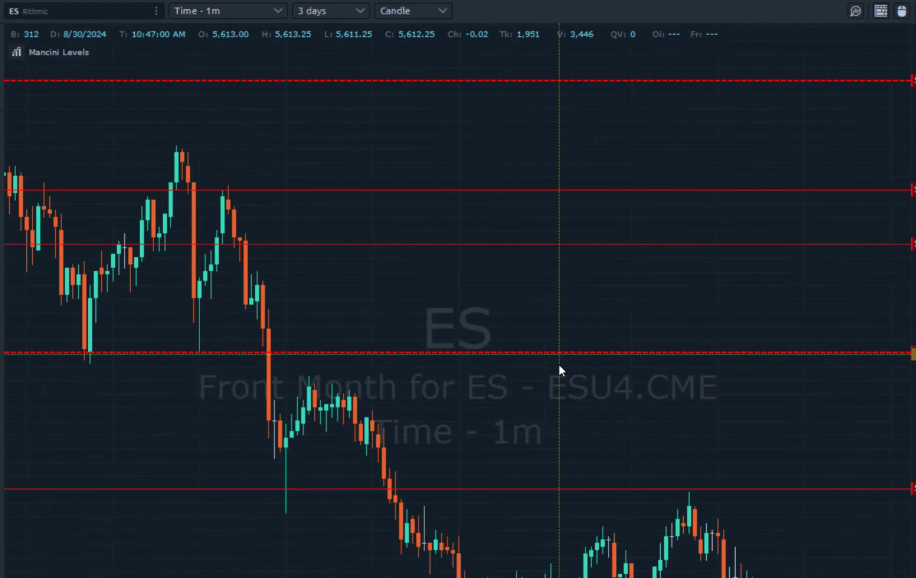
{"action": "scroll", "coordinate": [559, 365], "scroll_direction": "down", "scroll_amount": 5}
{"action": "left_click_drag", "start_coordinate": [679, 281], "coordinate": [489, 273]}
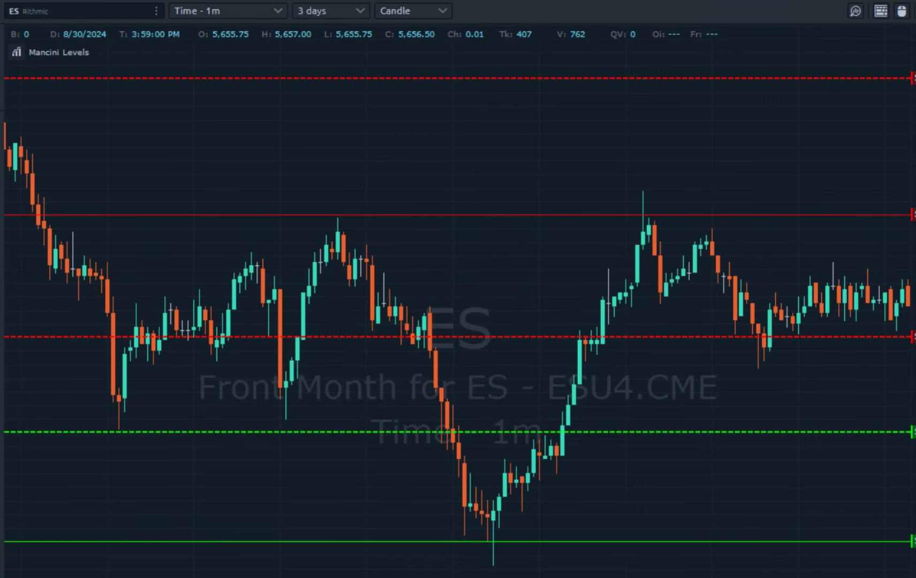
{"action": "key", "text": "alt+Tab"}
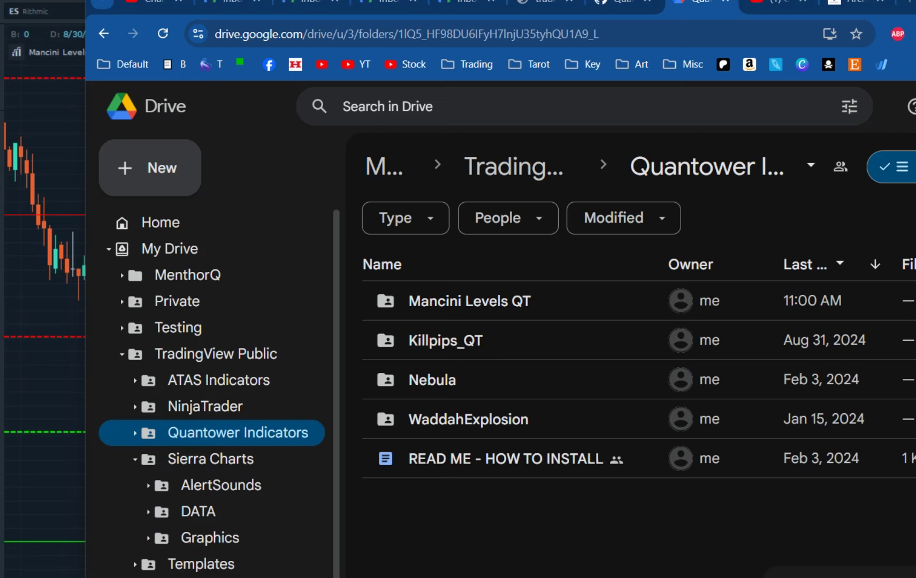
{"action": "left_click", "coordinate": [475, 300]}
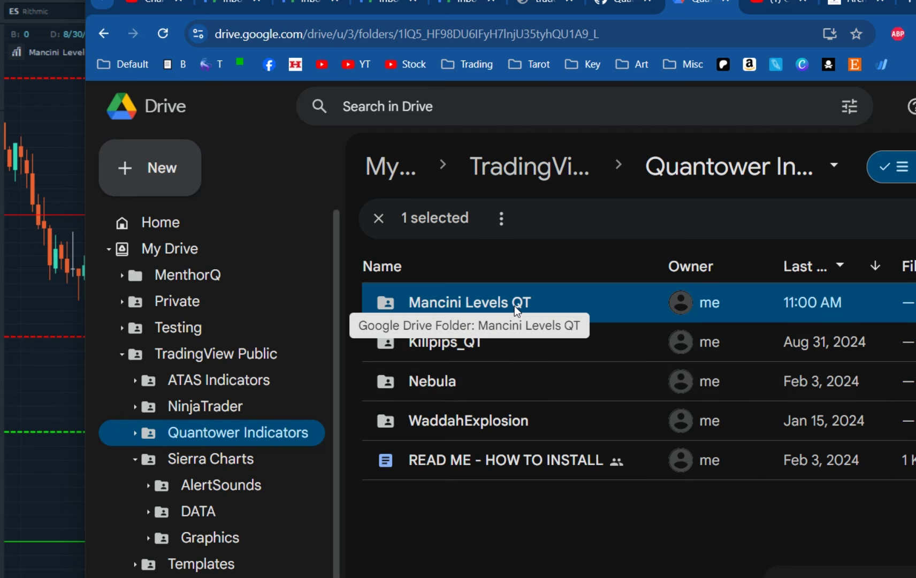
Step: Return to the Quantower chart and examine how the ES 1-minute candles react at the Mancini Levels support and resistance lines
{"action": "left_click", "coordinate": [64, 383]}
{"action": "scroll", "coordinate": [732, 376], "scroll_direction": "up", "scroll_amount": 3}
{"action": "left_click_drag", "start_coordinate": [732, 376], "coordinate": [813, 351]}
{"action": "left_click_drag", "start_coordinate": [504, 325], "coordinate": [448, 569]}
{"action": "left_click_drag", "start_coordinate": [292, 364], "coordinate": [351, 464]}
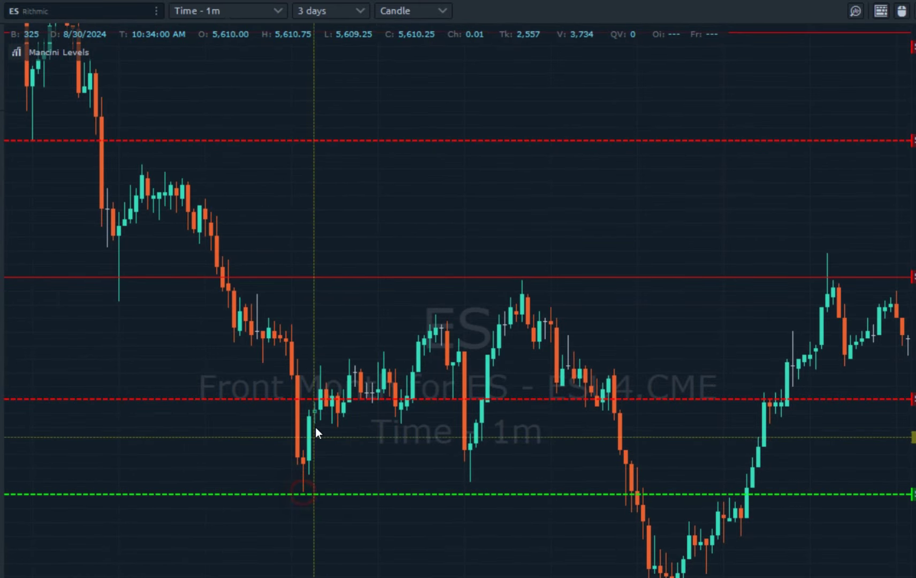
{"action": "left_click_drag", "start_coordinate": [411, 426], "coordinate": [296, 446]}
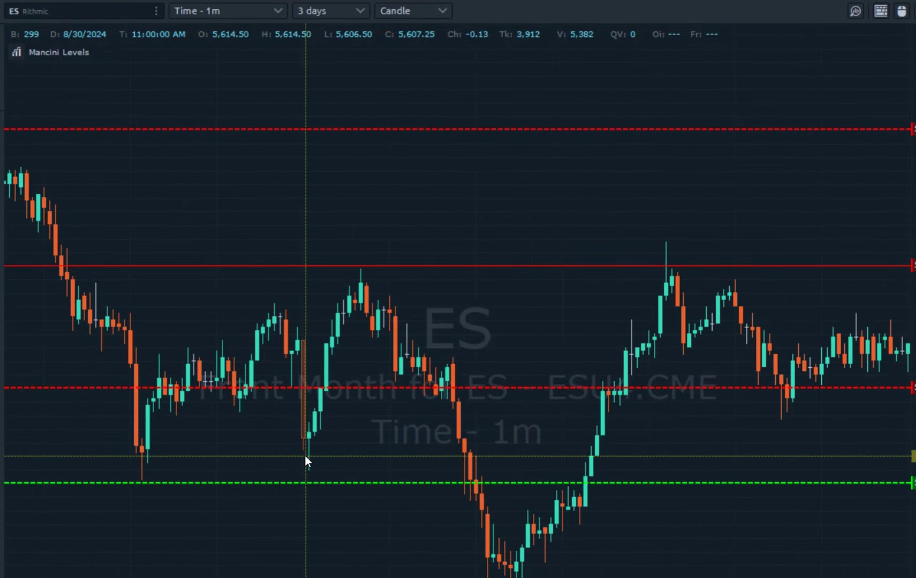
{"action": "left_click_drag", "start_coordinate": [525, 298], "coordinate": [537, 305]}
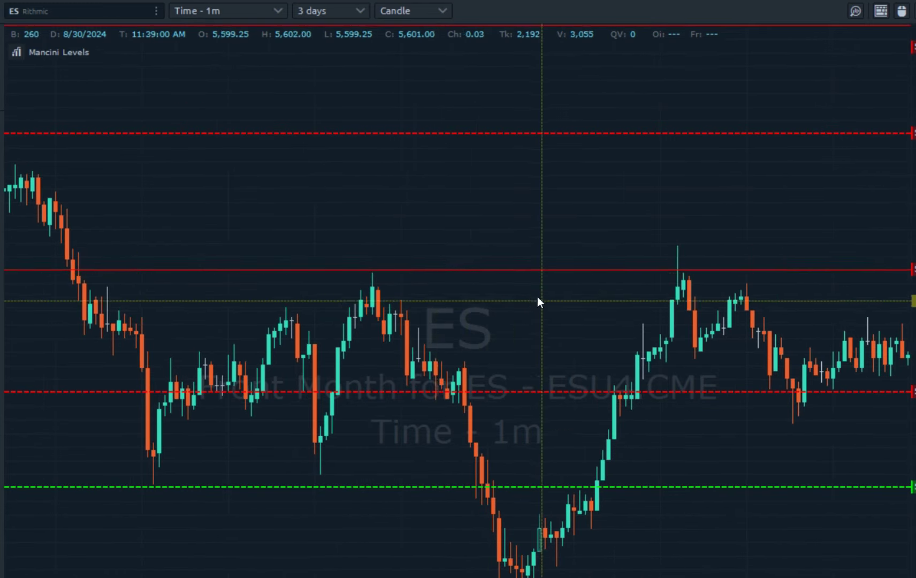
{"action": "left_click", "coordinate": [435, 271]}
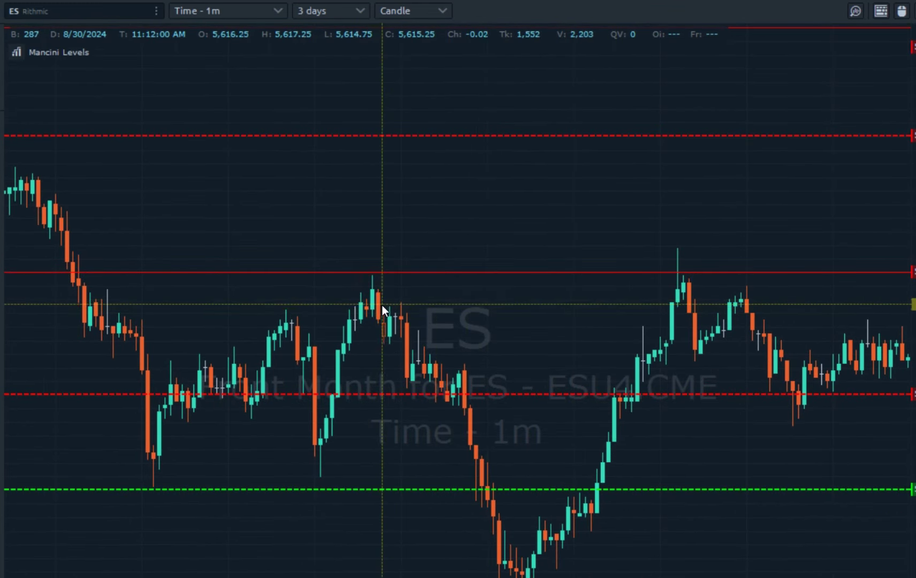
{"action": "left_click", "coordinate": [490, 301]}
{"action": "left_click_drag", "start_coordinate": [648, 515], "coordinate": [439, 426]}
{"action": "left_click", "coordinate": [373, 505]}
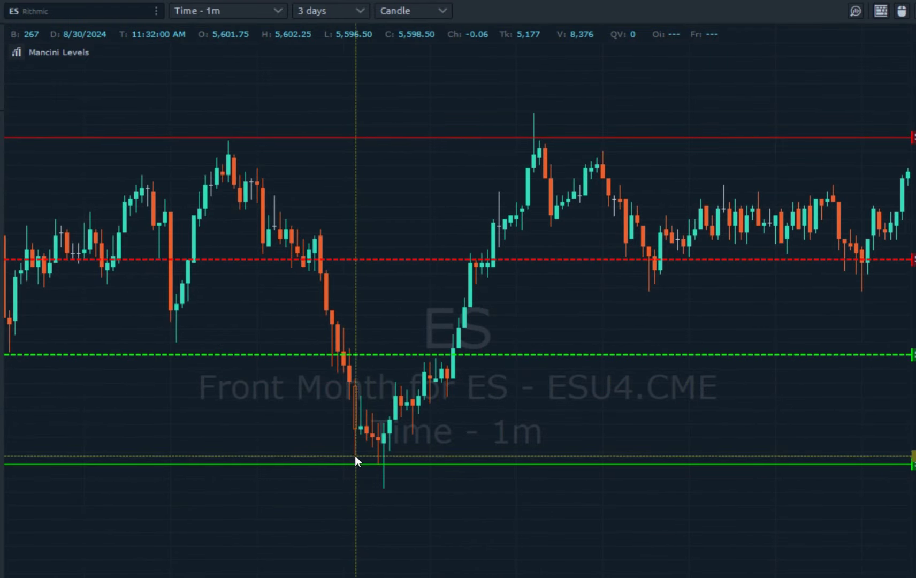
{"action": "left_click_drag", "start_coordinate": [603, 405], "coordinate": [327, 484]}
{"action": "left_click_drag", "start_coordinate": [764, 297], "coordinate": [307, 482]}
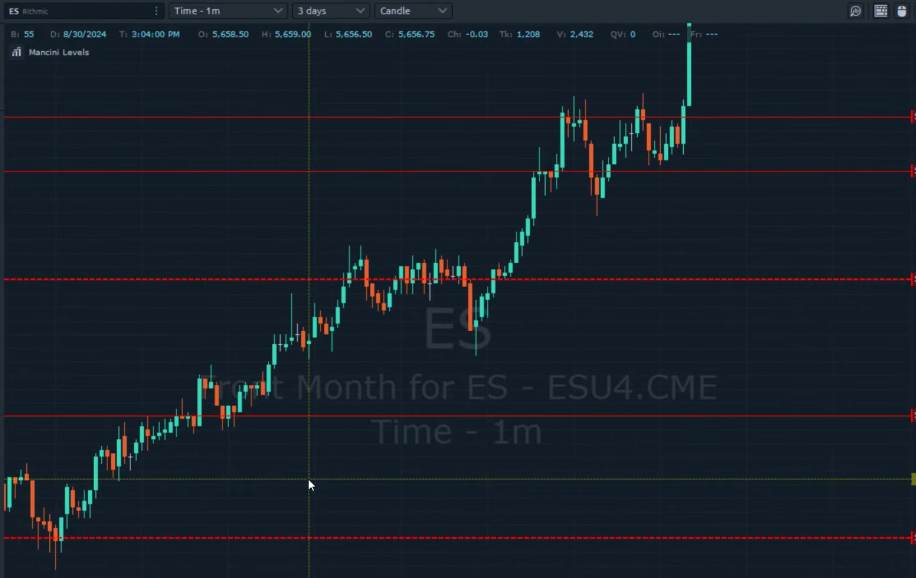
{"action": "left_click_drag", "start_coordinate": [610, 300], "coordinate": [763, 239]}
{"action": "left_click_drag", "start_coordinate": [452, 443], "coordinate": [774, 230]}
{"action": "left_click_drag", "start_coordinate": [379, 420], "coordinate": [645, 445]}
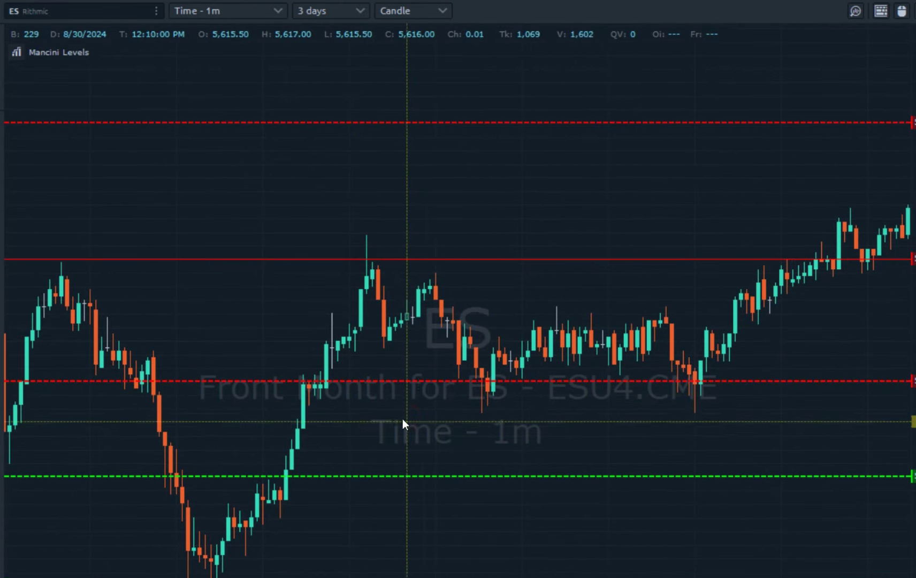
{"action": "left_click_drag", "start_coordinate": [484, 473], "coordinate": [522, 391]}
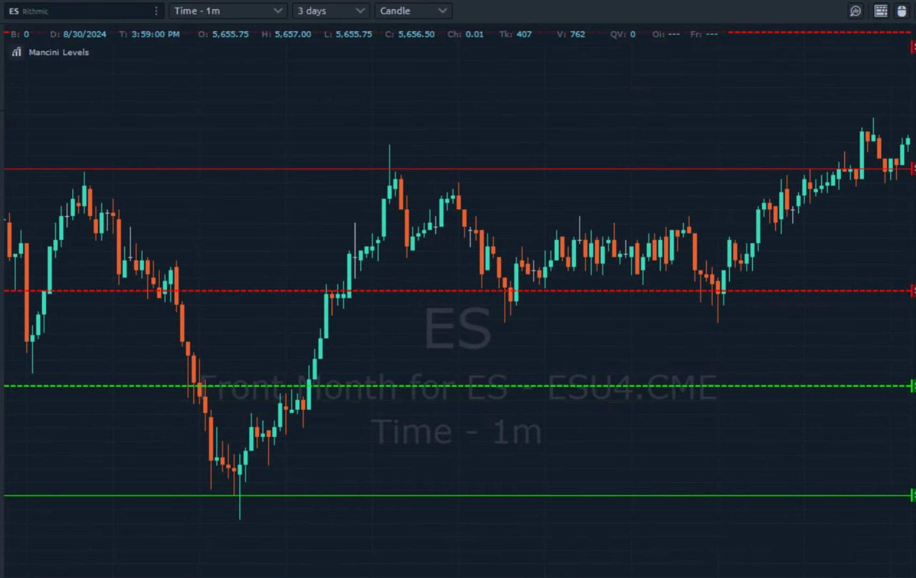
Step: Switch back to Google Drive and point out the Mancini Levels QT indicator folder again
{"action": "key", "text": "alt+Tab"}
{"action": "left_click", "coordinate": [435, 342]}
{"action": "left_click", "coordinate": [462, 307]}
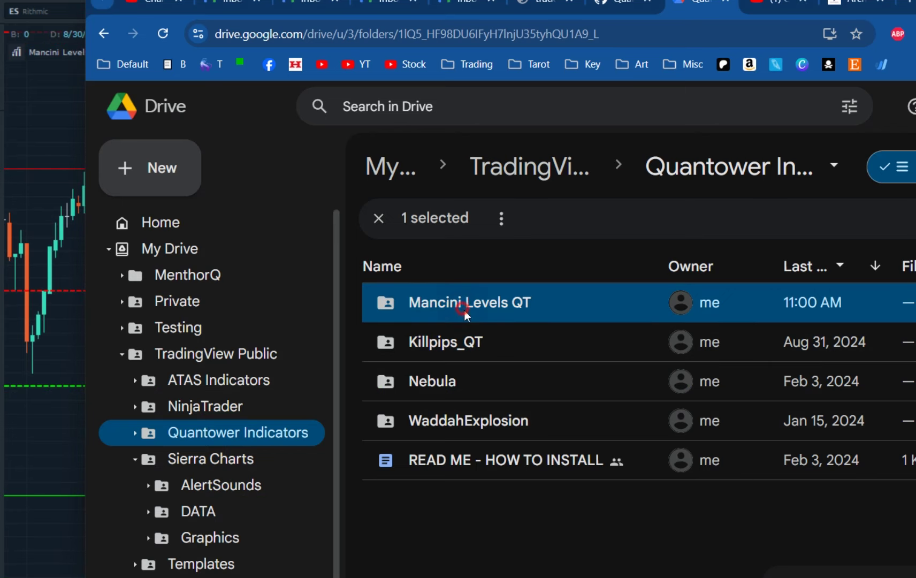
Step: Return to the Quantower chart and remove the Mancini Levels indicator from it
{"action": "left_click", "coordinate": [53, 429]}
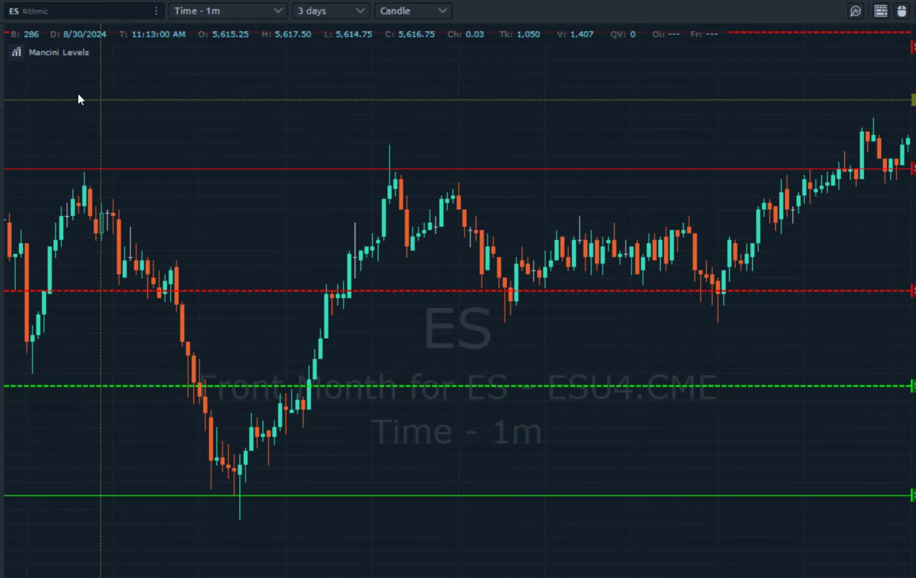
{"action": "left_click", "coordinate": [46, 52]}
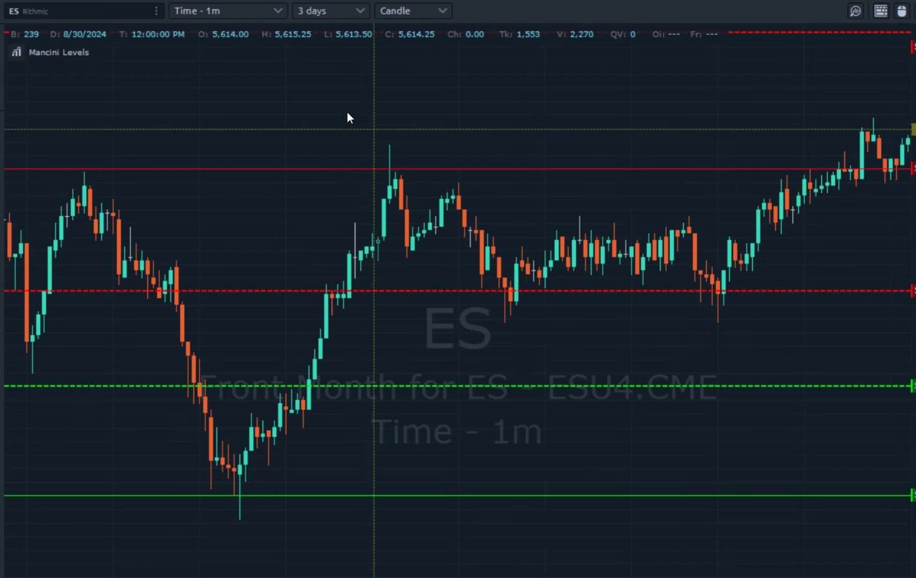
{"action": "left_click_drag", "start_coordinate": [320, 104], "coordinate": [337, 161]}
{"action": "left_click", "coordinate": [65, 55]}
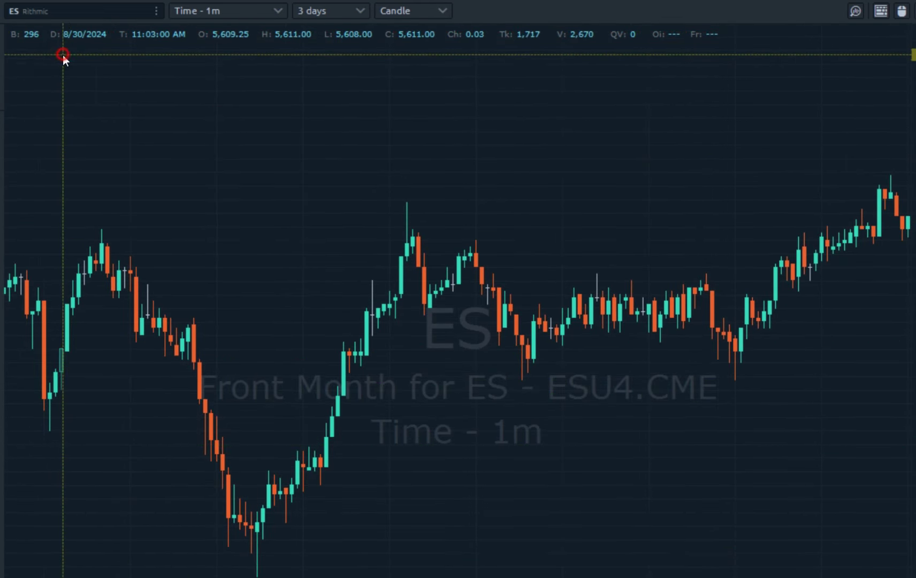
{"action": "left_click_drag", "start_coordinate": [625, 183], "coordinate": [572, 238]}
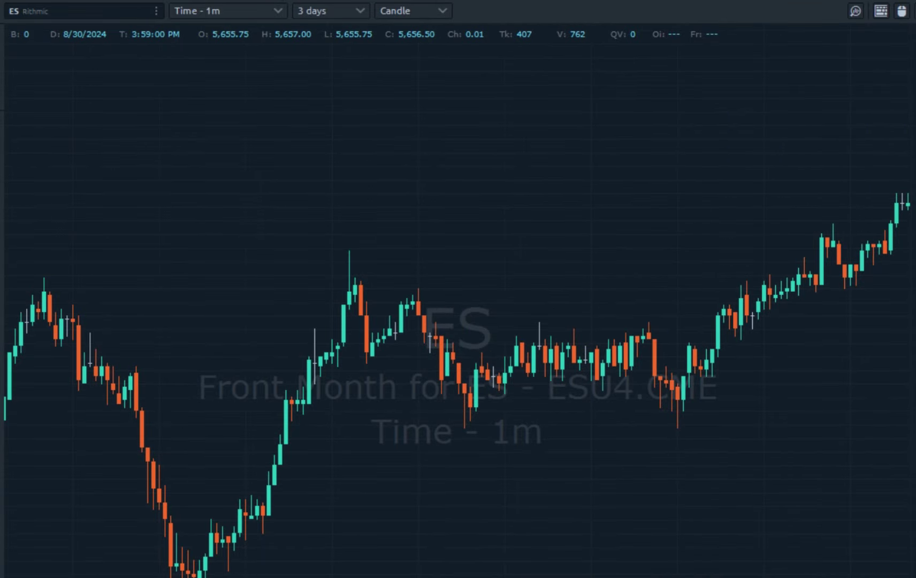
Step: Switch to the browser's Trade Companion Substack archive and open the post "SPX *Finally* Pulls Back. More Ahead? July 12 Plan"
{"action": "key", "text": "alt+Tab"}
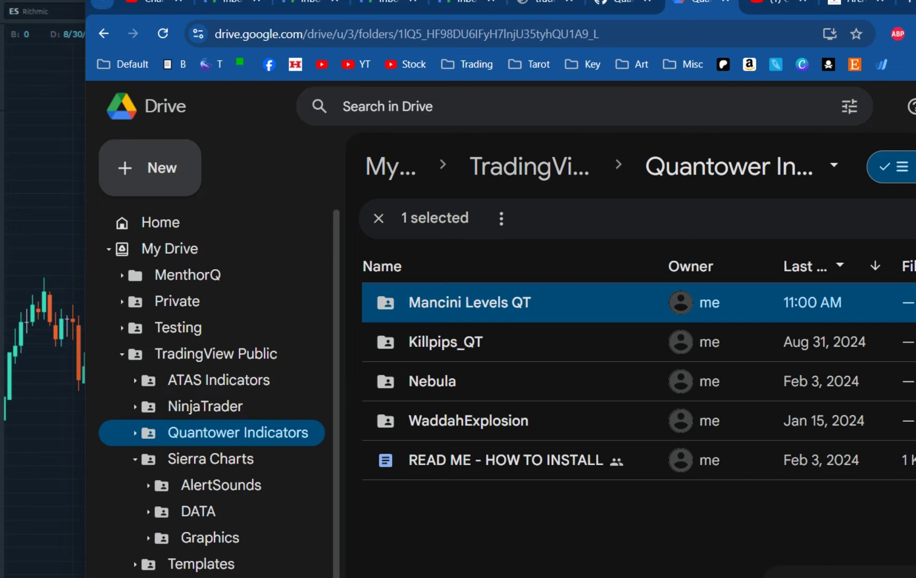
{"action": "left_click_drag", "start_coordinate": [899, 1], "coordinate": [915, 11]}
{"action": "left_click", "coordinate": [868, 16]}
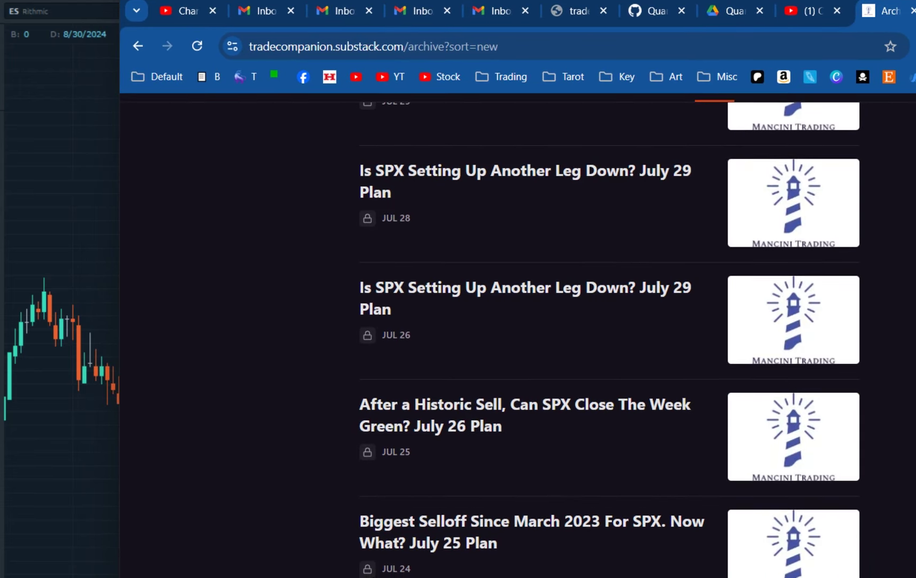
{"action": "scroll", "coordinate": [608, 336], "scroll_direction": "down", "scroll_amount": 20}
{"action": "scroll", "coordinate": [608, 336], "scroll_direction": "up", "scroll_amount": 1}
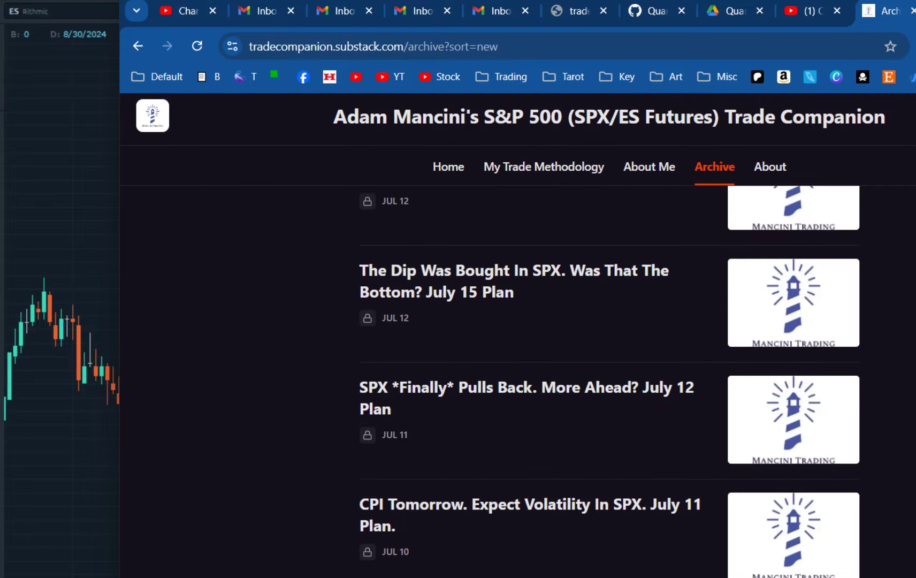
{"action": "left_click", "coordinate": [506, 393]}
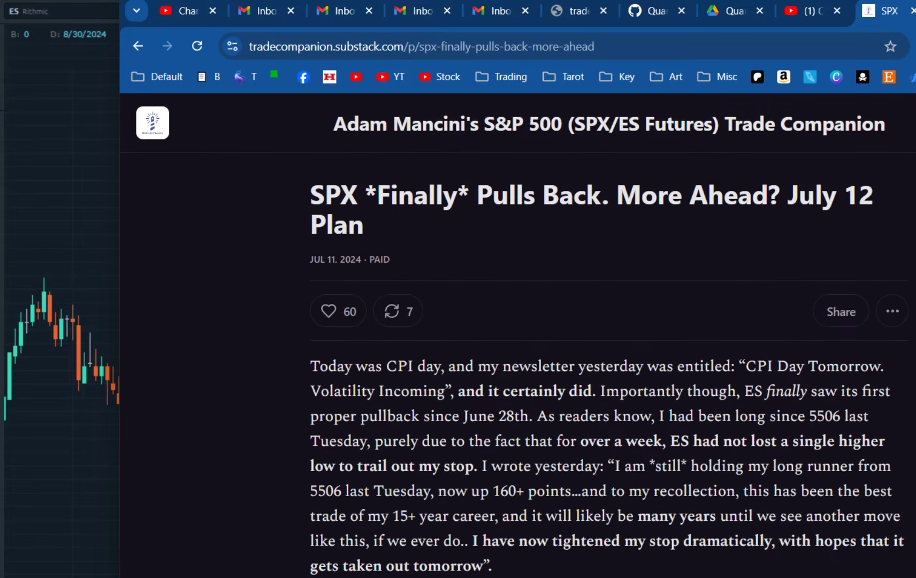
Step: Find the supports list under Trade Plan Friday in the July 12 Plan post
{"action": "scroll", "coordinate": [609, 335], "scroll_direction": "down", "scroll_amount": 20}
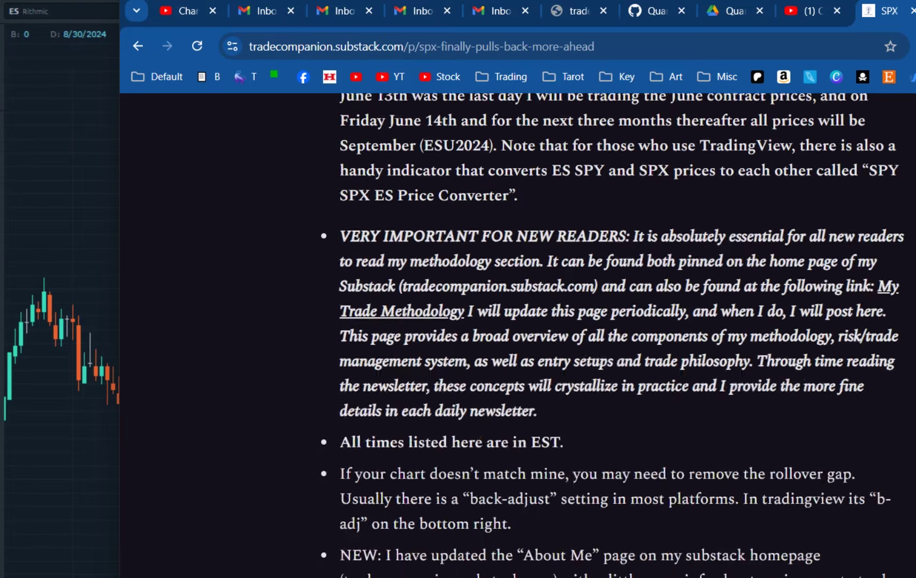
{"action": "scroll", "coordinate": [609, 336], "scroll_direction": "down", "scroll_amount": 20}
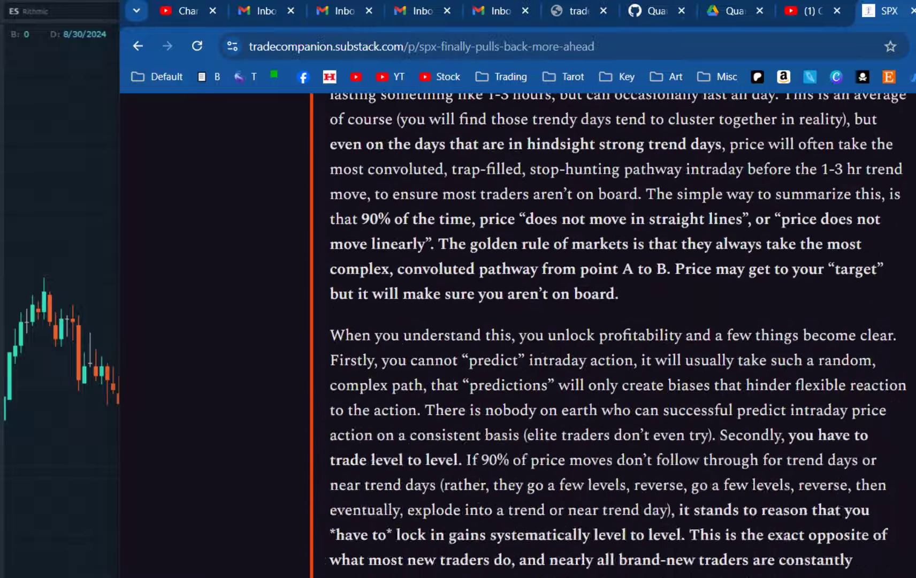
{"action": "scroll", "coordinate": [608, 336], "scroll_direction": "down", "scroll_amount": 20}
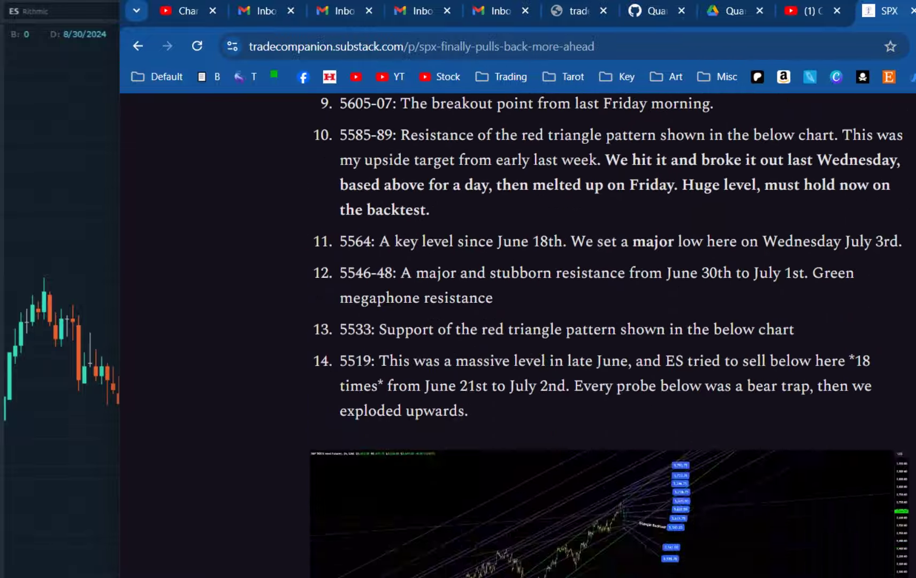
{"action": "scroll", "coordinate": [608, 336], "scroll_direction": "down", "scroll_amount": 20}
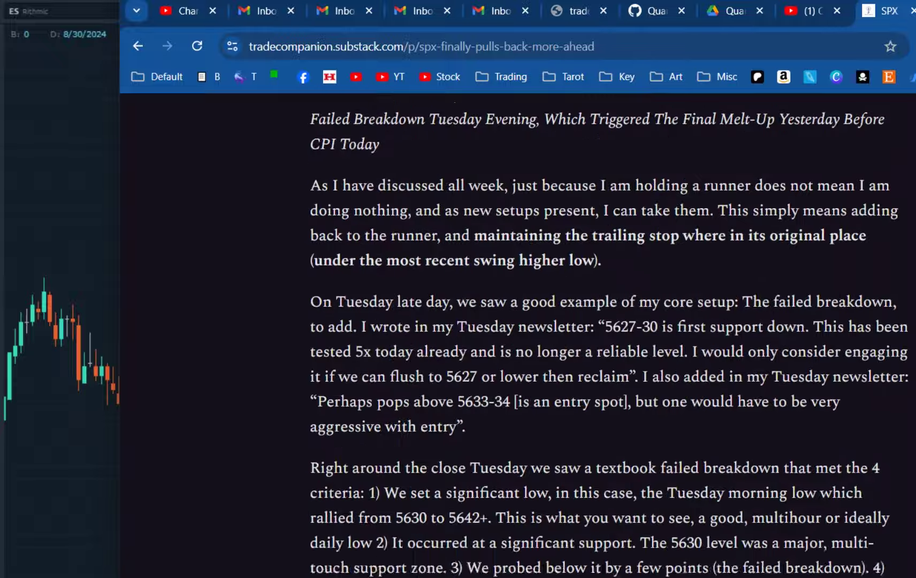
{"action": "scroll", "coordinate": [609, 336], "scroll_direction": "down", "scroll_amount": 20}
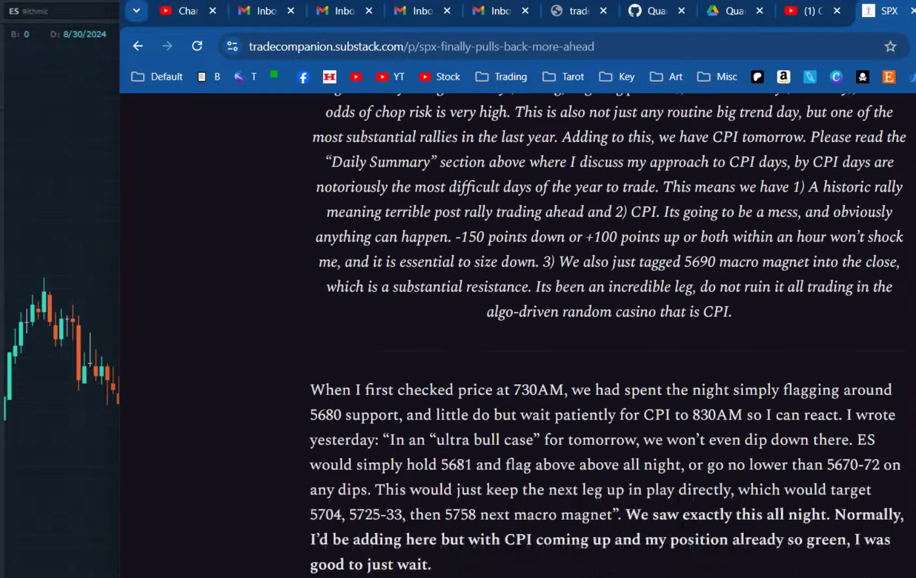
{"action": "scroll", "coordinate": [608, 335], "scroll_direction": "down", "scroll_amount": 20}
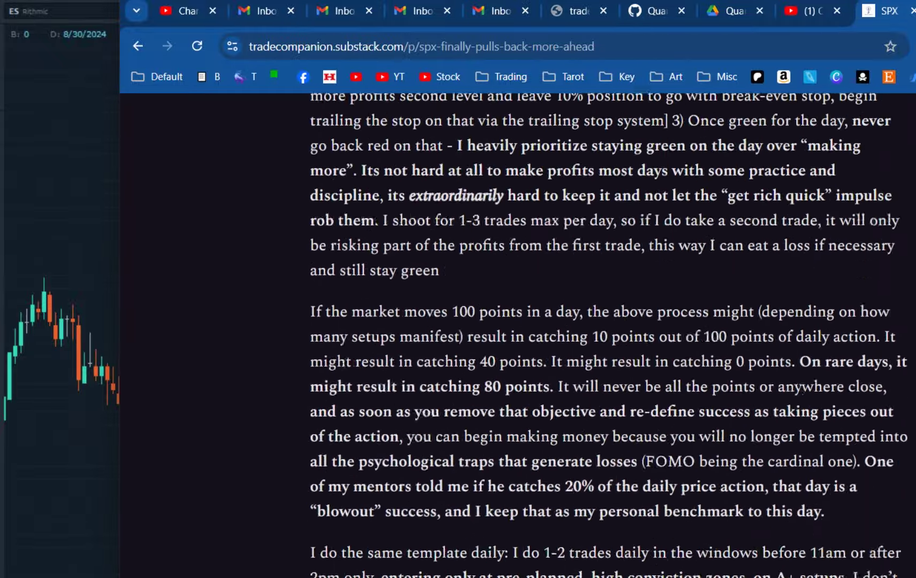
{"action": "scroll", "coordinate": [609, 335], "scroll_direction": "down", "scroll_amount": 1}
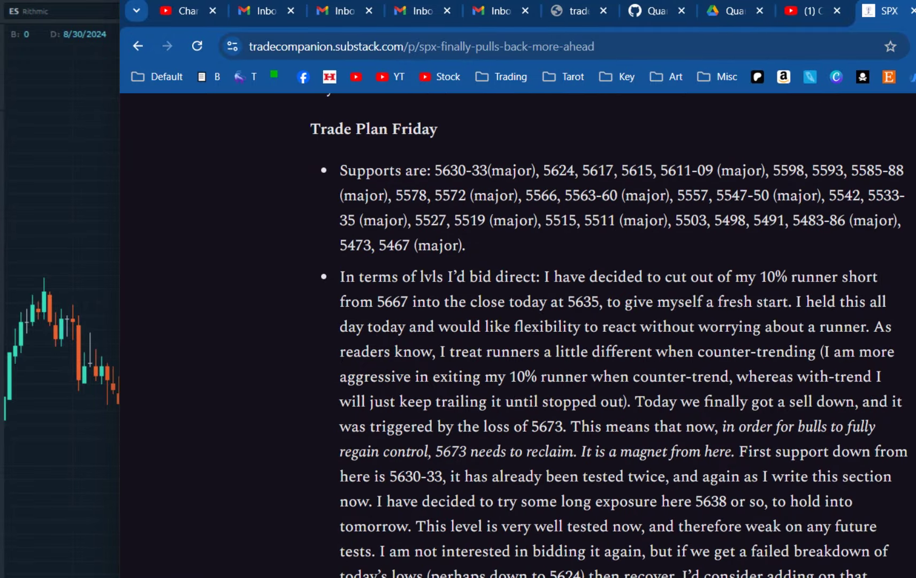
Step: Switch to Quantower, add the custom Mancini Levels indicator to the ES chart and make its Support Values setting ready for entry
{"action": "left_click_drag", "start_coordinate": [608, 2], "coordinate": [830, 10]}
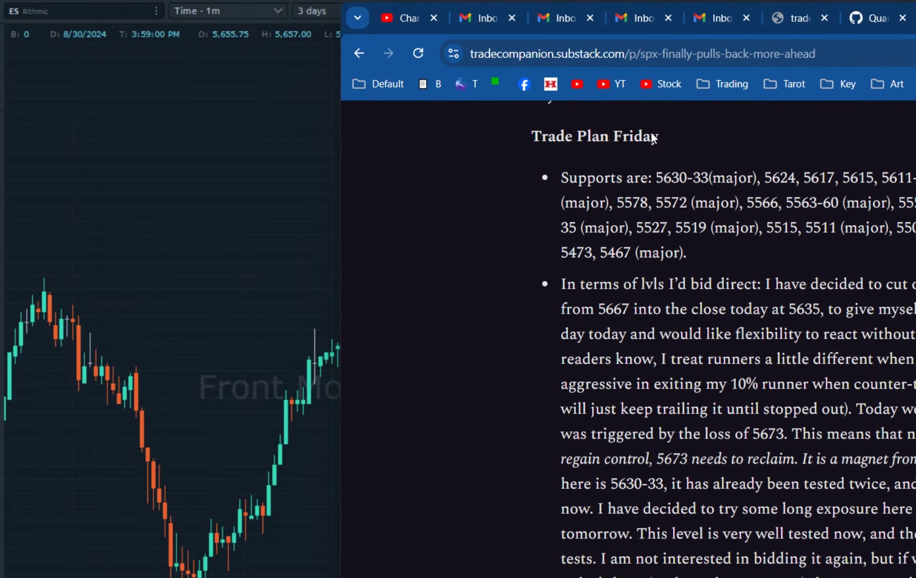
{"action": "left_click", "coordinate": [167, 145]}
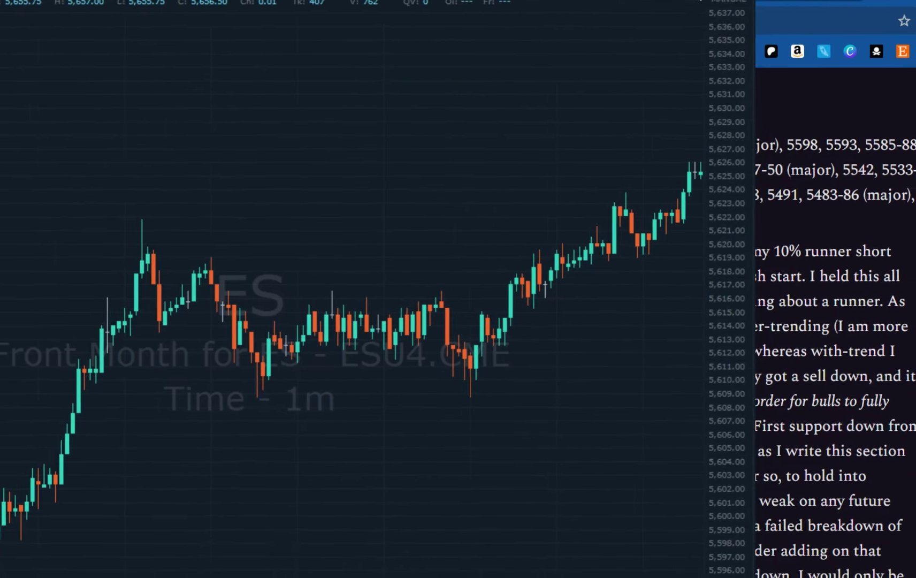
{"action": "left_click", "coordinate": [321, 1]}
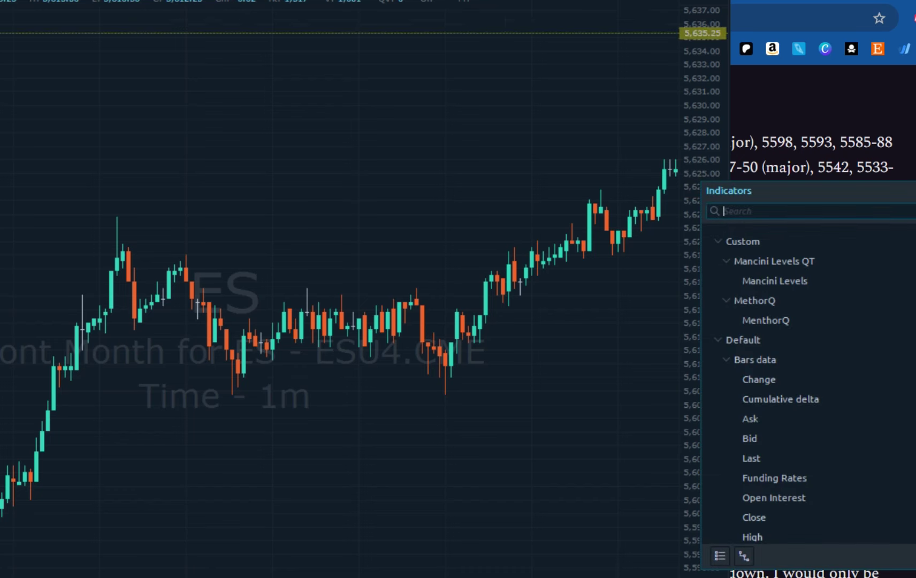
{"action": "double_click", "coordinate": [775, 280]}
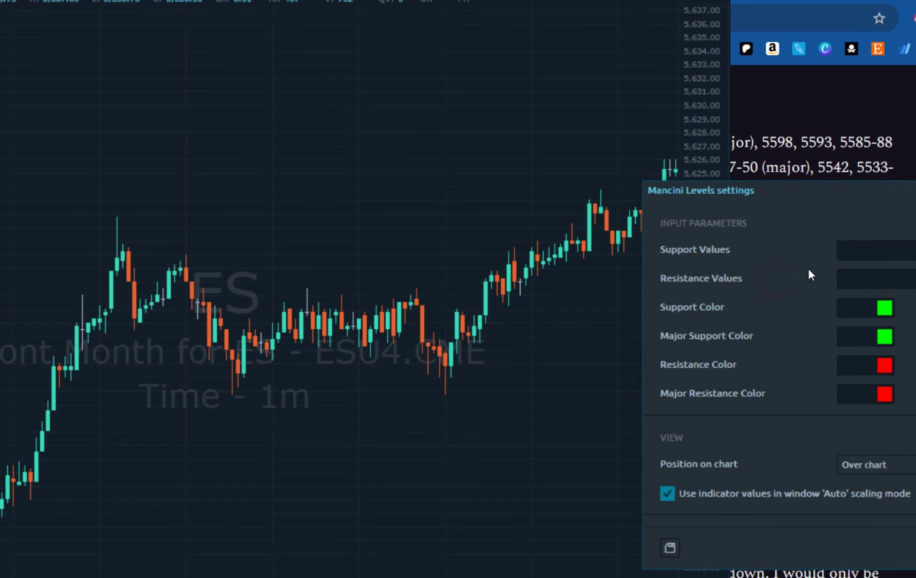
{"action": "left_click_drag", "start_coordinate": [823, 187], "coordinate": [264, 108]}
{"action": "left_click", "coordinate": [303, 169]}
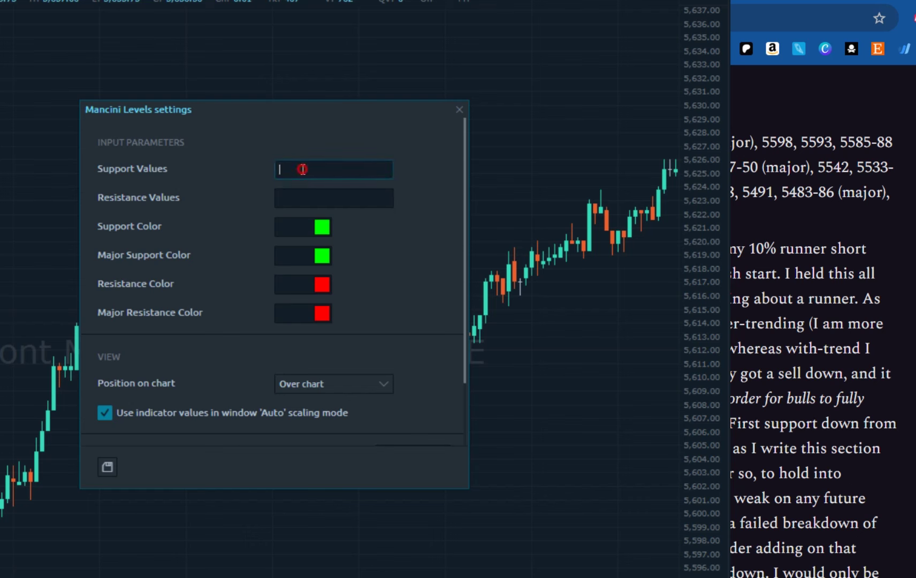
Step: Switch to the Substack post and copy the supports list from 5630-33(major) through 5467 (major)
{"action": "left_click", "coordinate": [797, 229]}
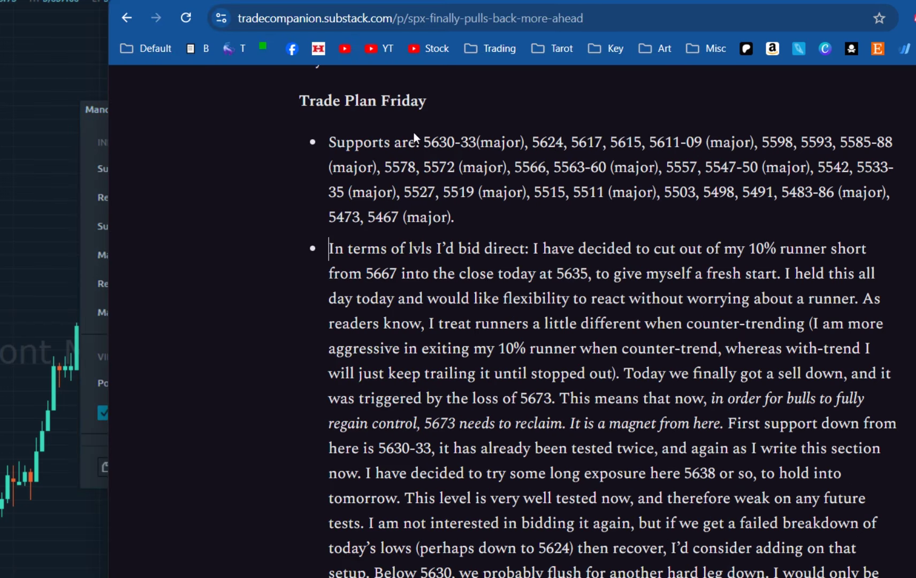
{"action": "left_click", "coordinate": [460, 141]}
{"action": "left_click_drag", "start_coordinate": [423, 143], "coordinate": [444, 217]}
{"action": "key", "text": "ctrl+c"}
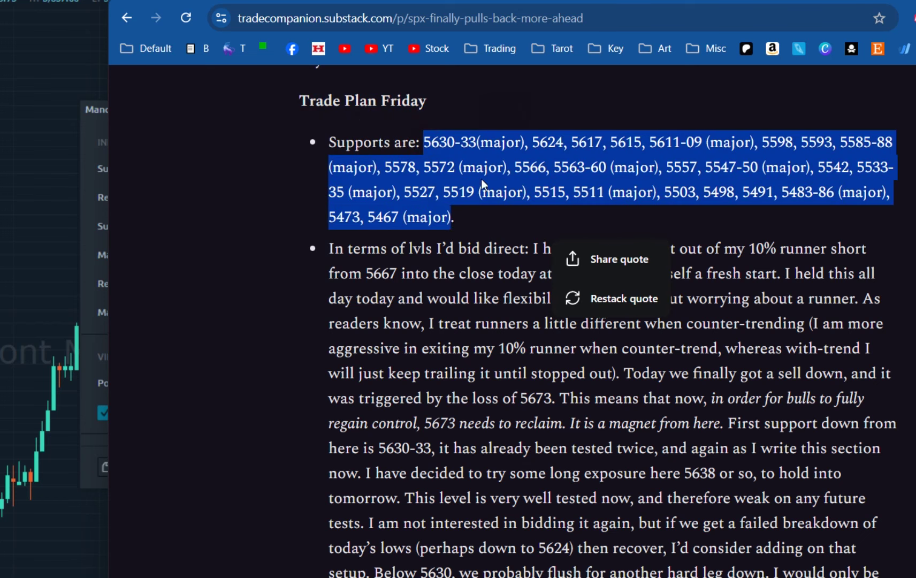
Step: Switch to Quantower and set the Mancini Levels Support Values to the copied supports list starting with 5630-33(major)
{"action": "left_click", "coordinate": [85, 211]}
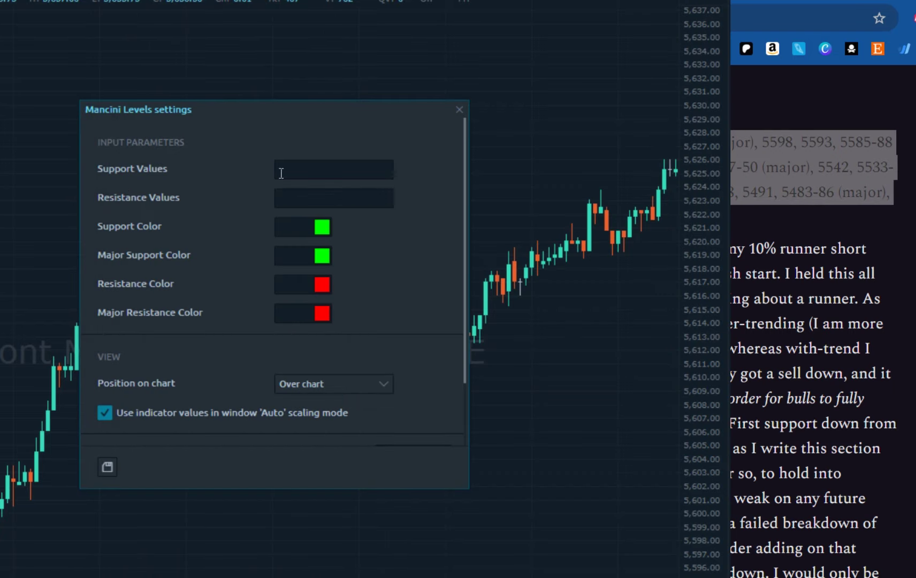
{"action": "key", "text": "ctrl+v"}
Step: Switch to the Substack post and copy the resistances list from 5640-42 (major) through 5850-55 (major)
{"action": "left_click", "coordinate": [814, 276]}
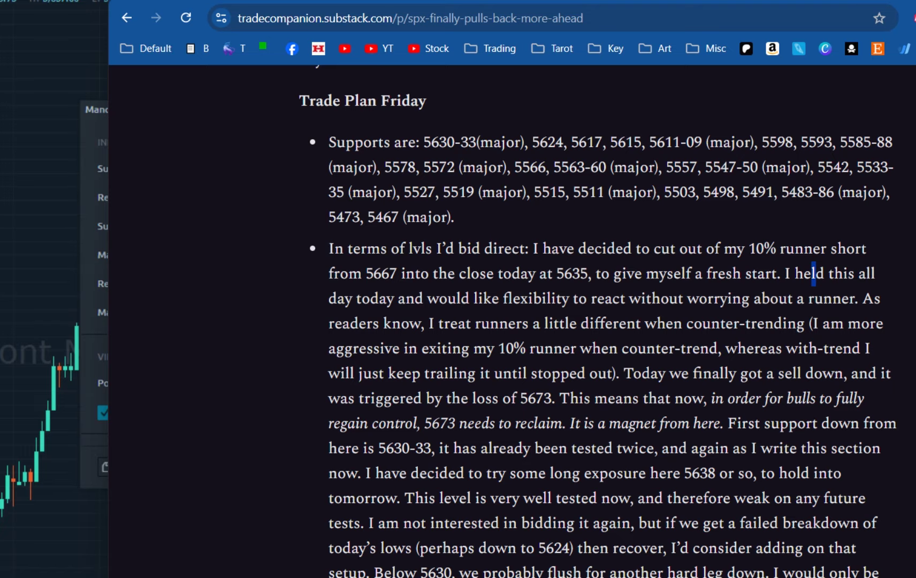
{"action": "scroll", "coordinate": [813, 273], "scroll_direction": "down", "scroll_amount": 7}
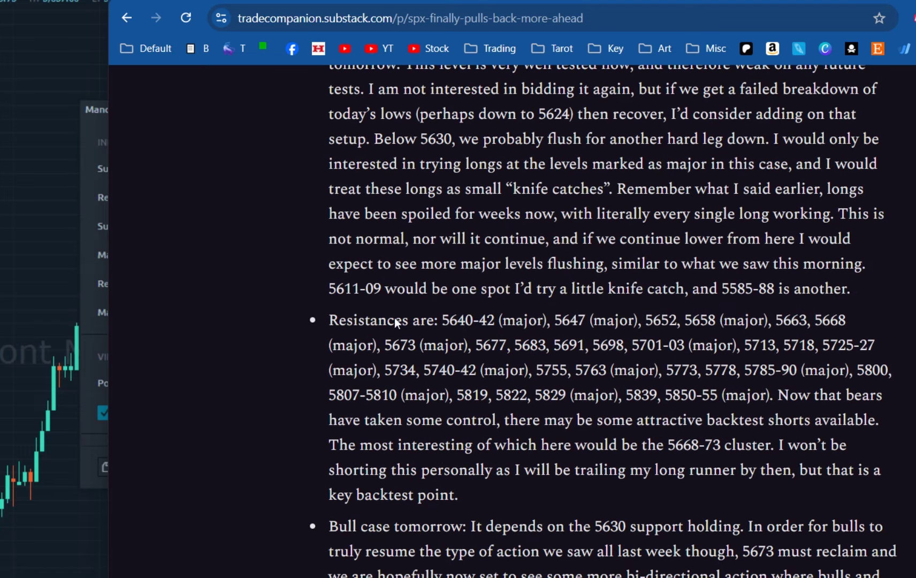
{"action": "left_click_drag", "start_coordinate": [586, 388], "coordinate": [578, 387]}
{"action": "left_click_drag", "start_coordinate": [443, 319], "coordinate": [723, 398]}
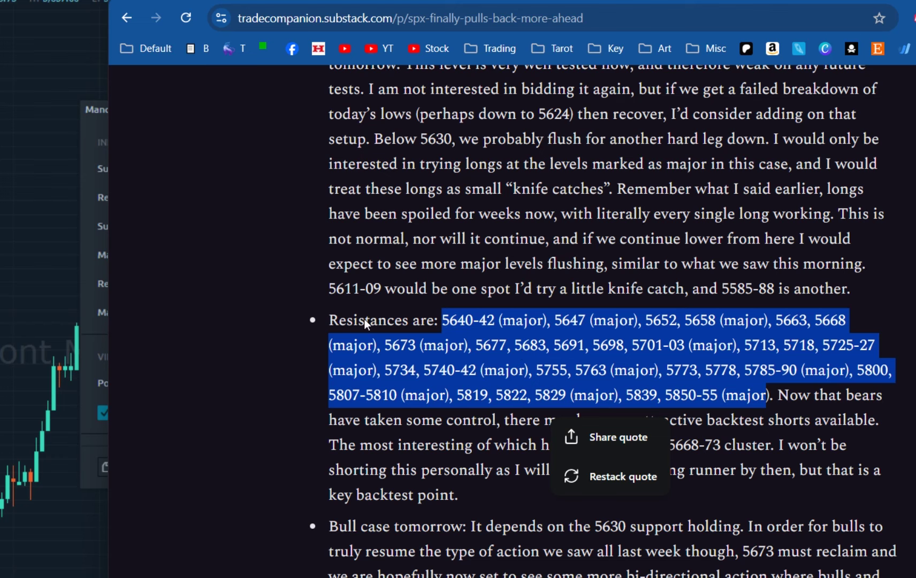
{"action": "left_click_drag", "start_coordinate": [781, 396], "coordinate": [584, 419]}
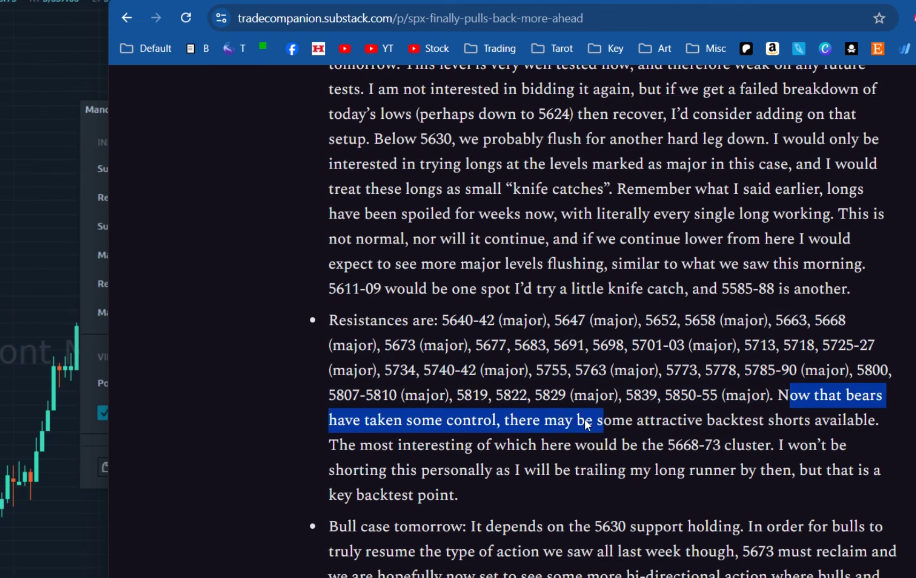
{"action": "left_click", "coordinate": [680, 420]}
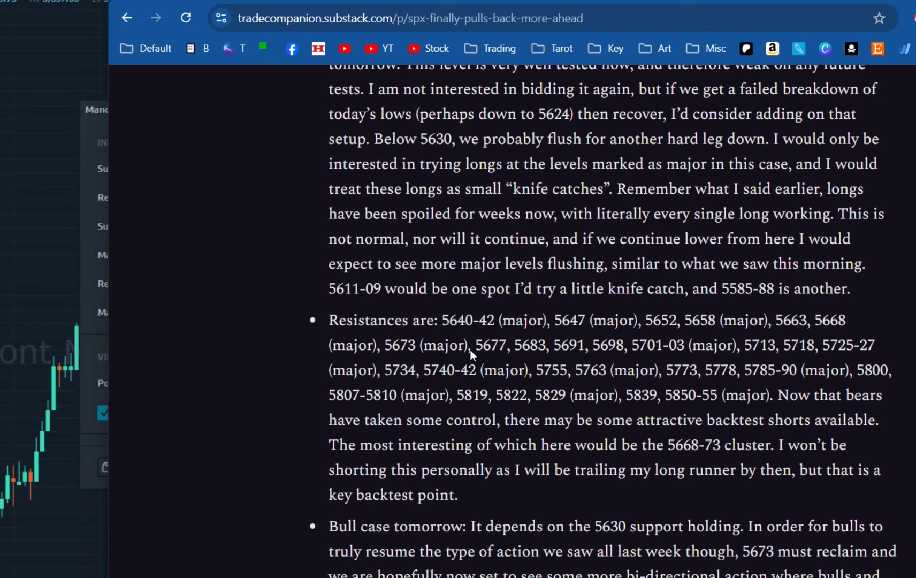
{"action": "left_click_drag", "start_coordinate": [441, 319], "coordinate": [695, 390]}
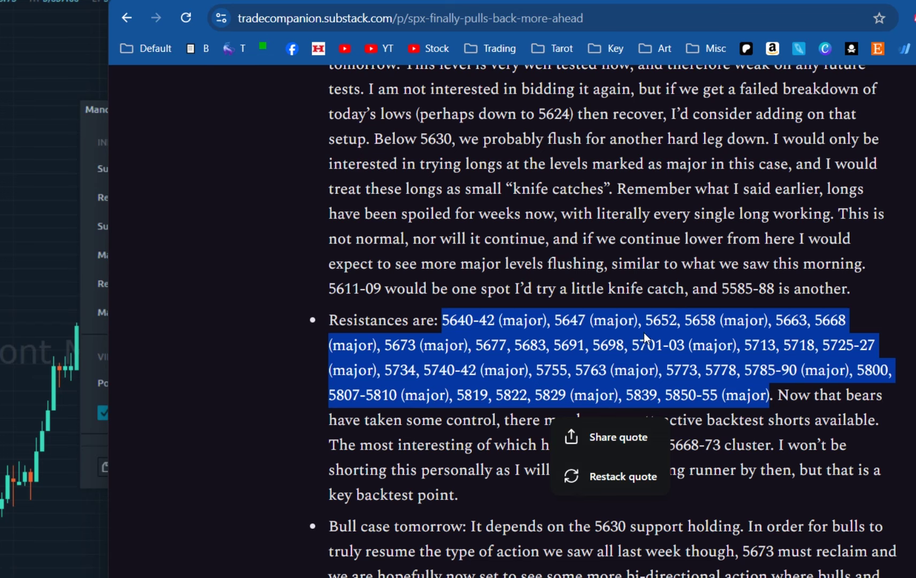
Step: Switch to Quantower, set the Resistance Values to the copied resistances list and close the Mancini Levels settings
{"action": "left_click", "coordinate": [80, 215]}
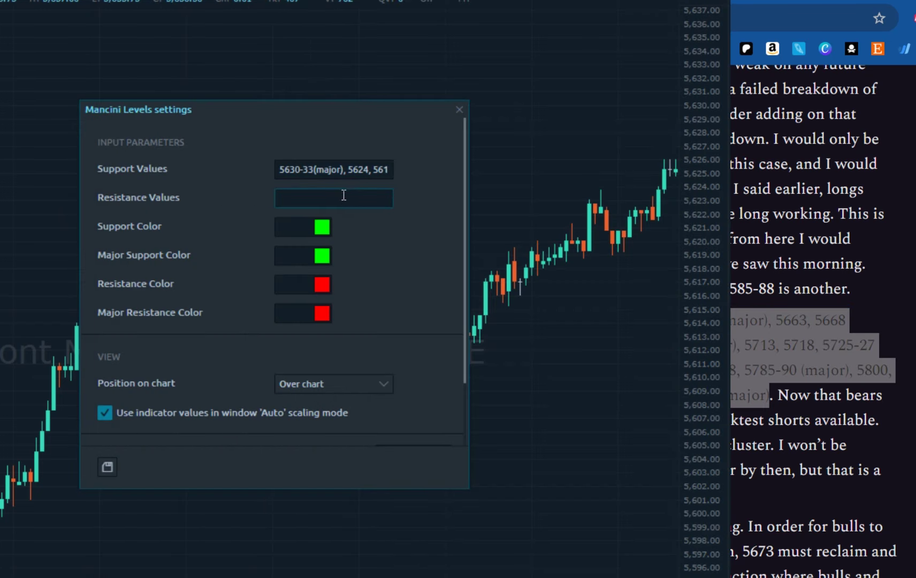
{"action": "left_click", "coordinate": [442, 290]}
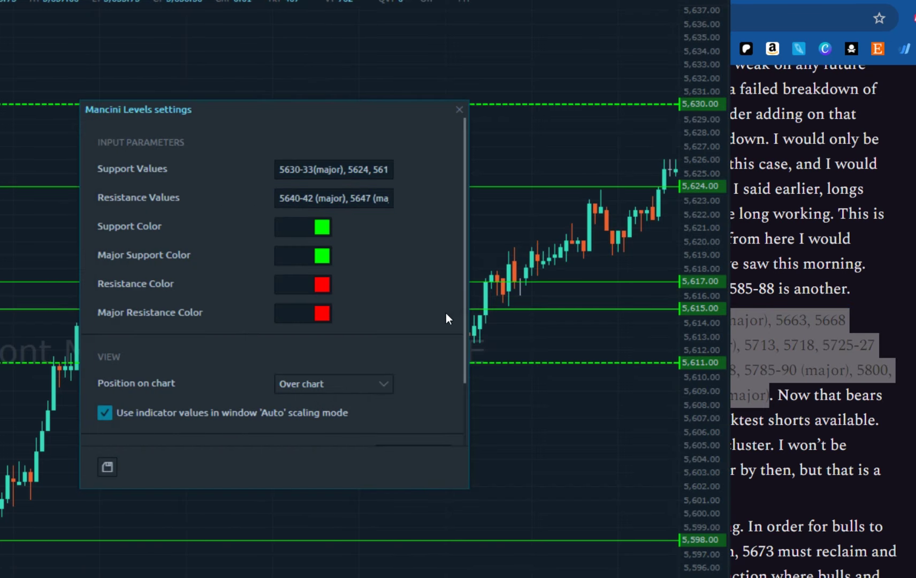
{"action": "left_click", "coordinate": [459, 110]}
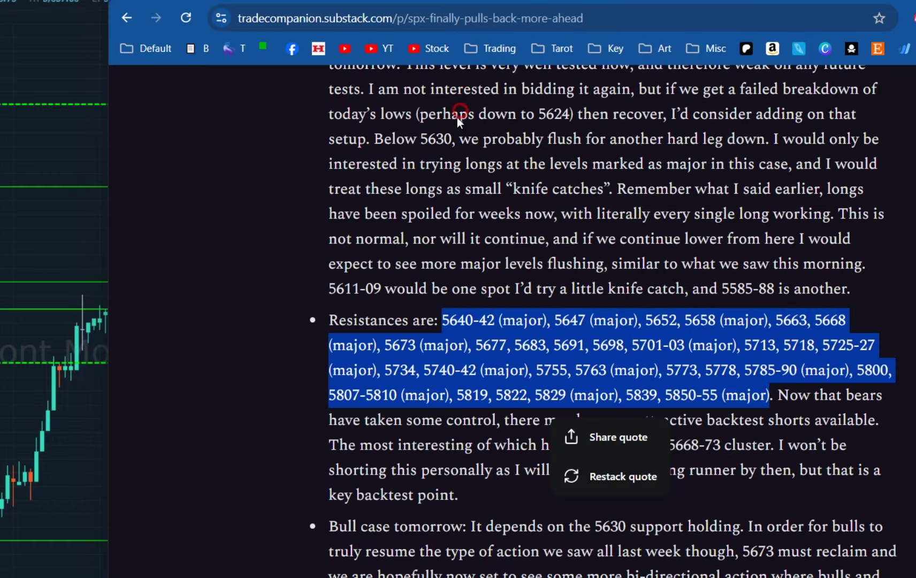
Step: Bring the Quantower ES chart to the front and minimize the browser window beside it
{"action": "left_click", "coordinate": [79, 271]}
{"action": "left_click_drag", "start_coordinate": [299, 463], "coordinate": [685, 309]}
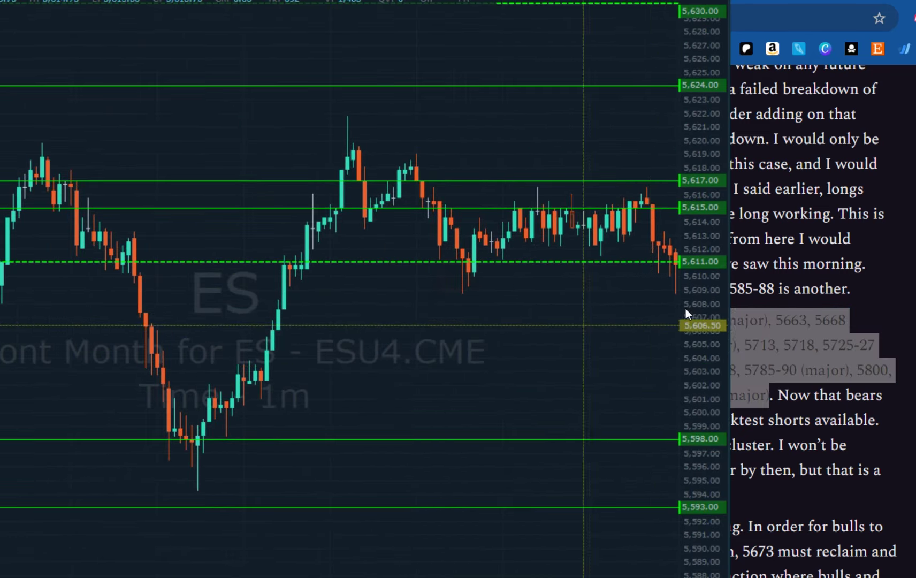
{"action": "left_click", "coordinate": [854, 269]}
{"action": "left_click", "coordinate": [915, 1]}
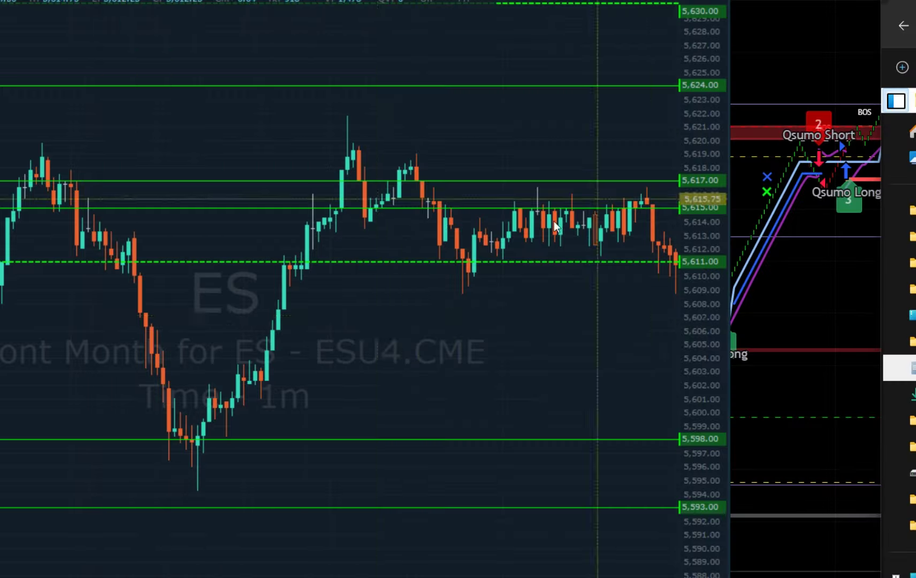
Step: Examine how price reacts at the plotted Mancini support and resistance levels across the ES 1m chart's history
{"action": "left_click_drag", "start_coordinate": [352, 321], "coordinate": [551, 247]}
{"action": "left_click_drag", "start_coordinate": [263, 398], "coordinate": [484, 245]}
{"action": "left_click_drag", "start_coordinate": [452, 214], "coordinate": [211, 498]}
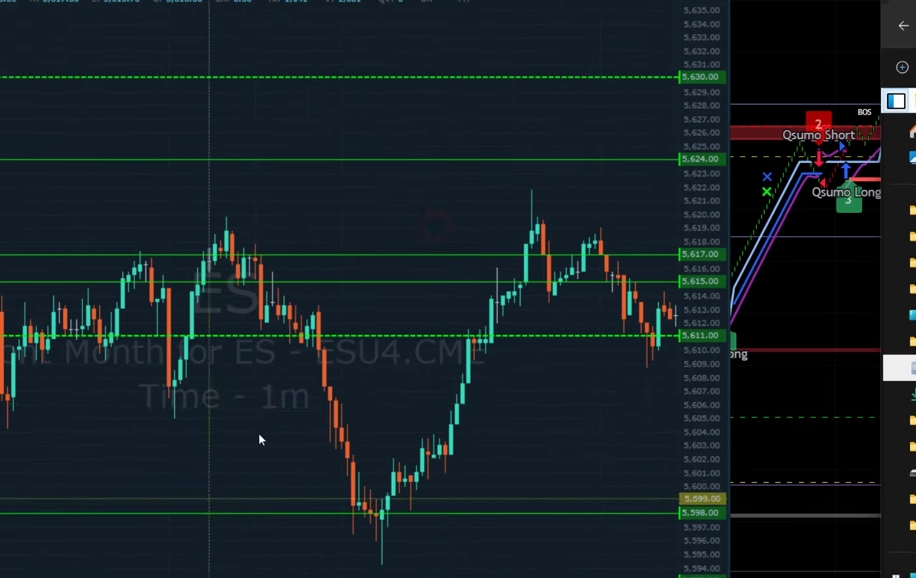
{"action": "left_click_drag", "start_coordinate": [472, 268], "coordinate": [194, 375]}
{"action": "left_click_drag", "start_coordinate": [392, 408], "coordinate": [68, 282]}
{"action": "left_click_drag", "start_coordinate": [455, 239], "coordinate": [232, 465]}
{"action": "scroll", "coordinate": [267, 439], "scroll_direction": "down", "scroll_amount": 5}
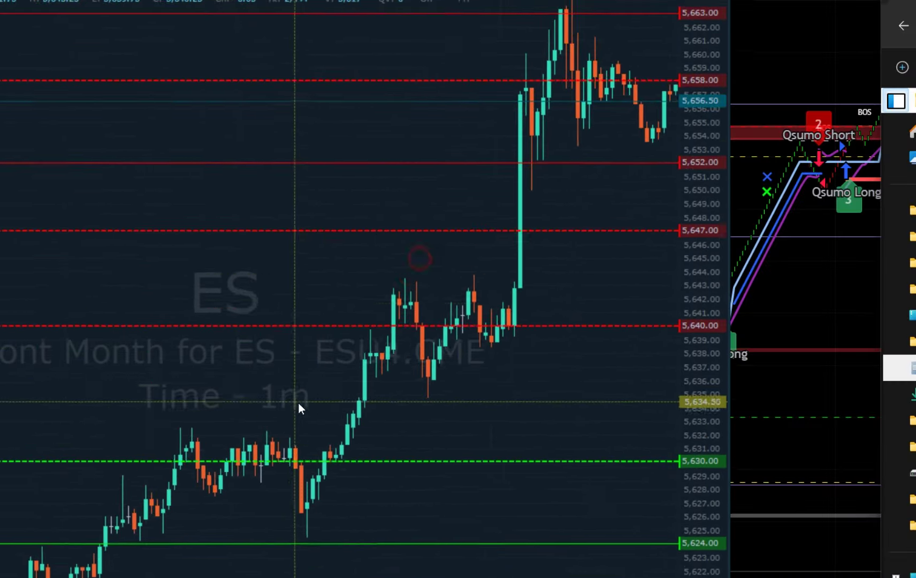
{"action": "left_click_drag", "start_coordinate": [686, 301], "coordinate": [716, 552]}
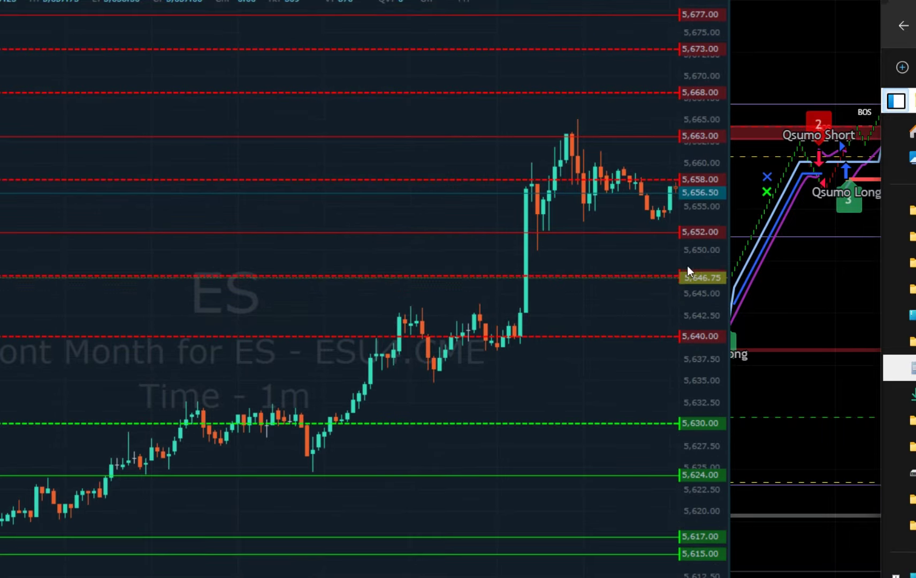
{"action": "left_click_drag", "start_coordinate": [689, 270], "coordinate": [707, 488]}
{"action": "left_click_drag", "start_coordinate": [447, 352], "coordinate": [403, 375]}
{"action": "left_click_drag", "start_coordinate": [706, 403], "coordinate": [715, 289]}
{"action": "left_click_drag", "start_coordinate": [279, 455], "coordinate": [639, 214]}
{"action": "left_click_drag", "start_coordinate": [289, 362], "coordinate": [585, 334]}
{"action": "left_click_drag", "start_coordinate": [366, 411], "coordinate": [606, 268]}
{"action": "left_click_drag", "start_coordinate": [317, 334], "coordinate": [440, 174]}
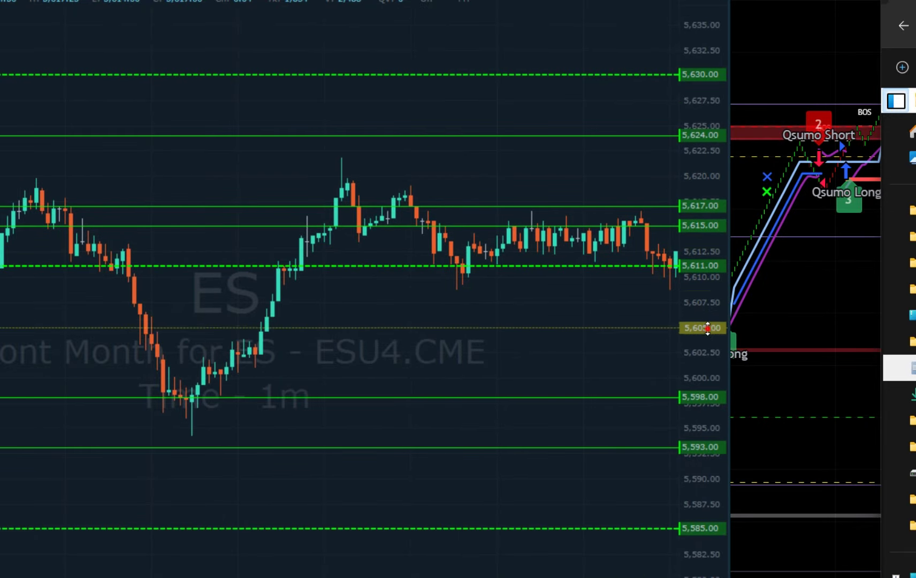
{"action": "left_click_drag", "start_coordinate": [688, 326], "coordinate": [684, 124]}
{"action": "left_click_drag", "start_coordinate": [409, 286], "coordinate": [597, 358]}
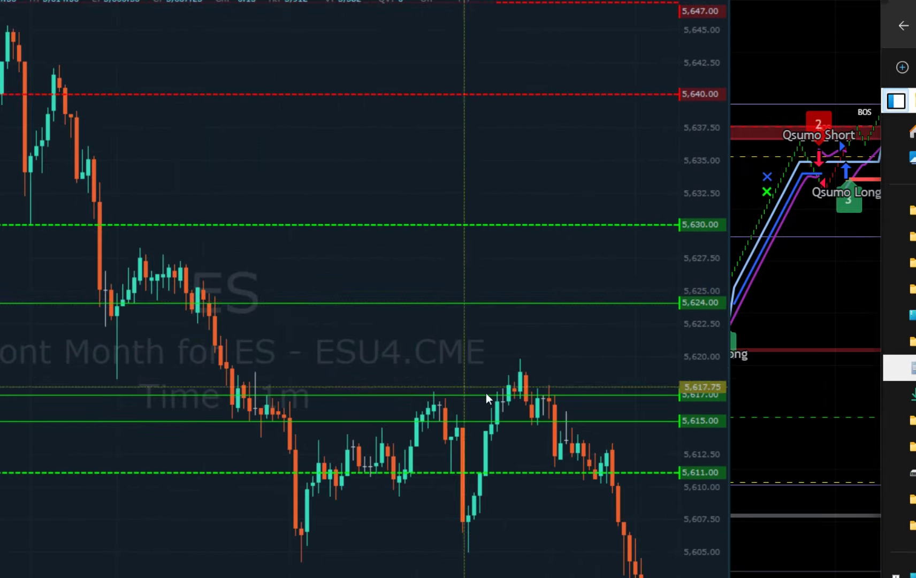
{"action": "left_click_drag", "start_coordinate": [592, 260], "coordinate": [155, 274]}
{"action": "left_click_drag", "start_coordinate": [502, 279], "coordinate": [185, 435]}
{"action": "left_click_drag", "start_coordinate": [519, 308], "coordinate": [448, 345]}
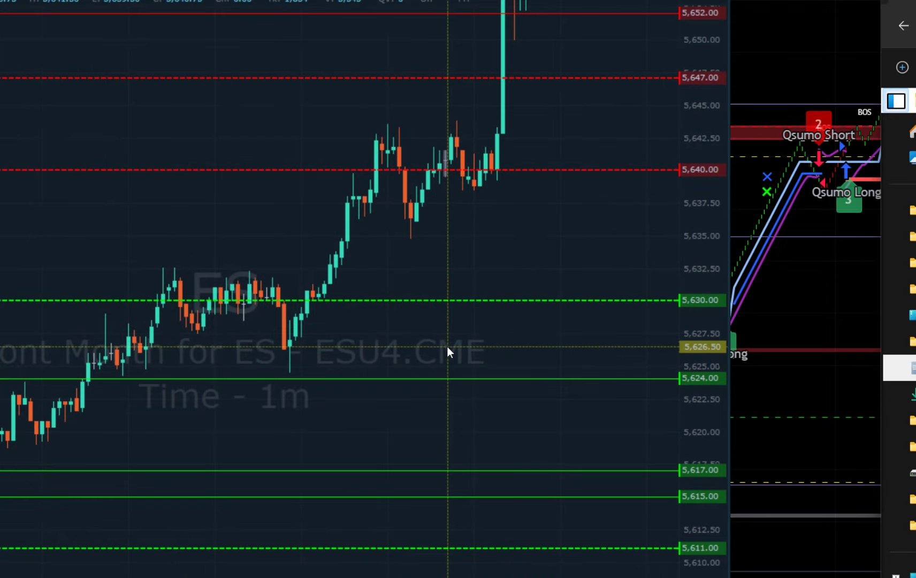
{"action": "left_click_drag", "start_coordinate": [484, 290], "coordinate": [449, 464]}
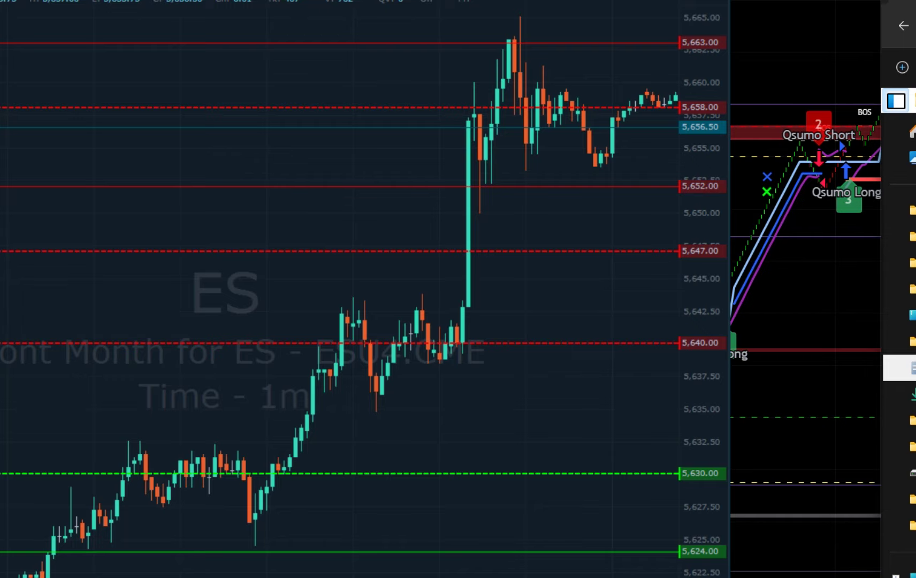
Step: Switch to the browser to view the Quantower Indicators folder in Google Drive and return to the Quantower ES chart
{"action": "left_click", "coordinate": [482, 577]}
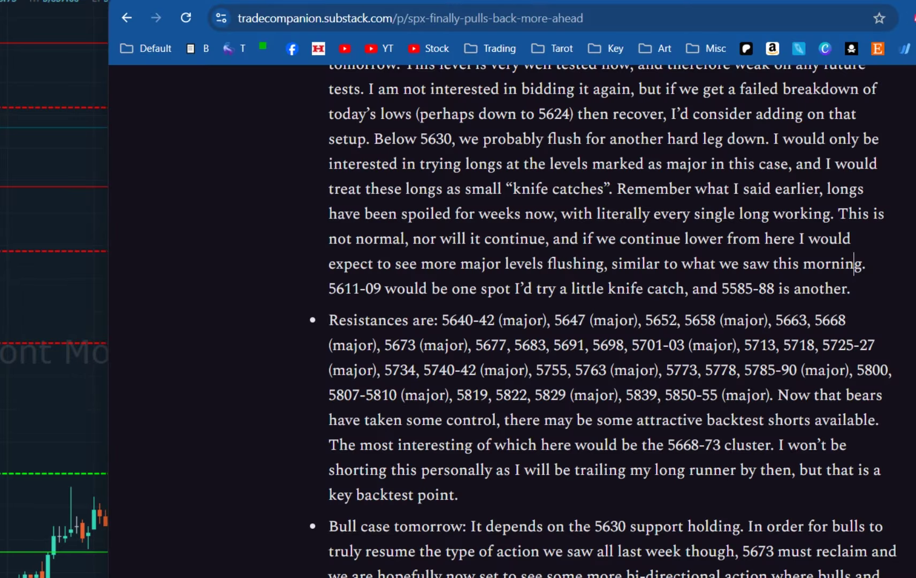
{"action": "left_click_drag", "start_coordinate": [915, 0], "coordinate": [872, 31]}
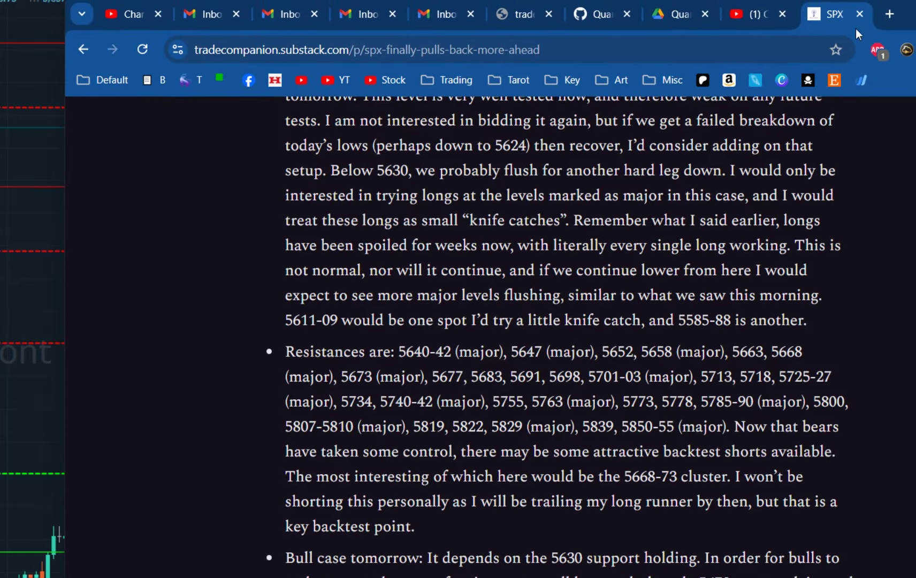
{"action": "left_click", "coordinate": [675, 17]}
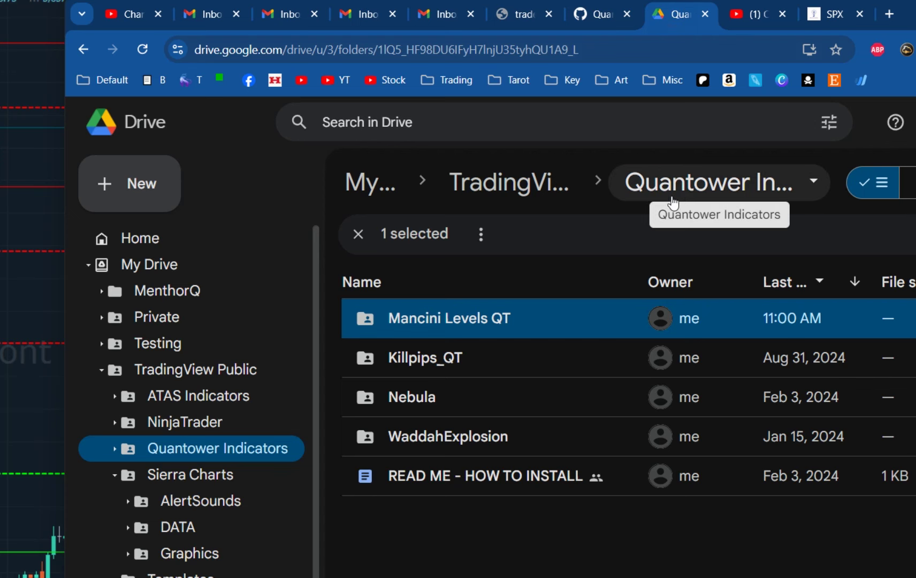
{"action": "left_click", "coordinate": [20, 272]}
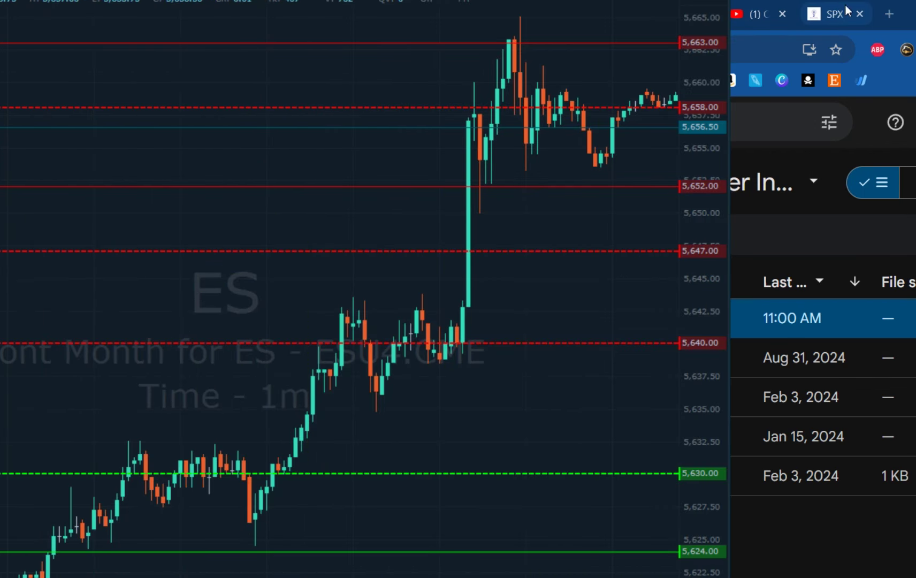